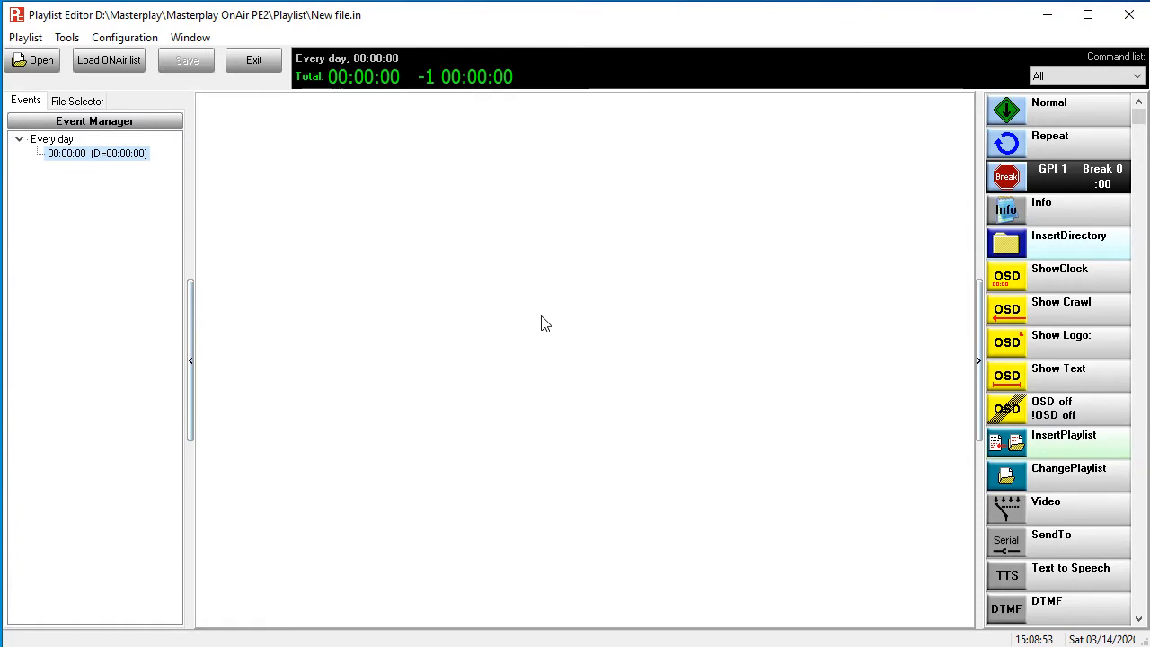
- Create a new playlist using the Weekly Schedule (half hour) default play mode
left_click(25, 37)
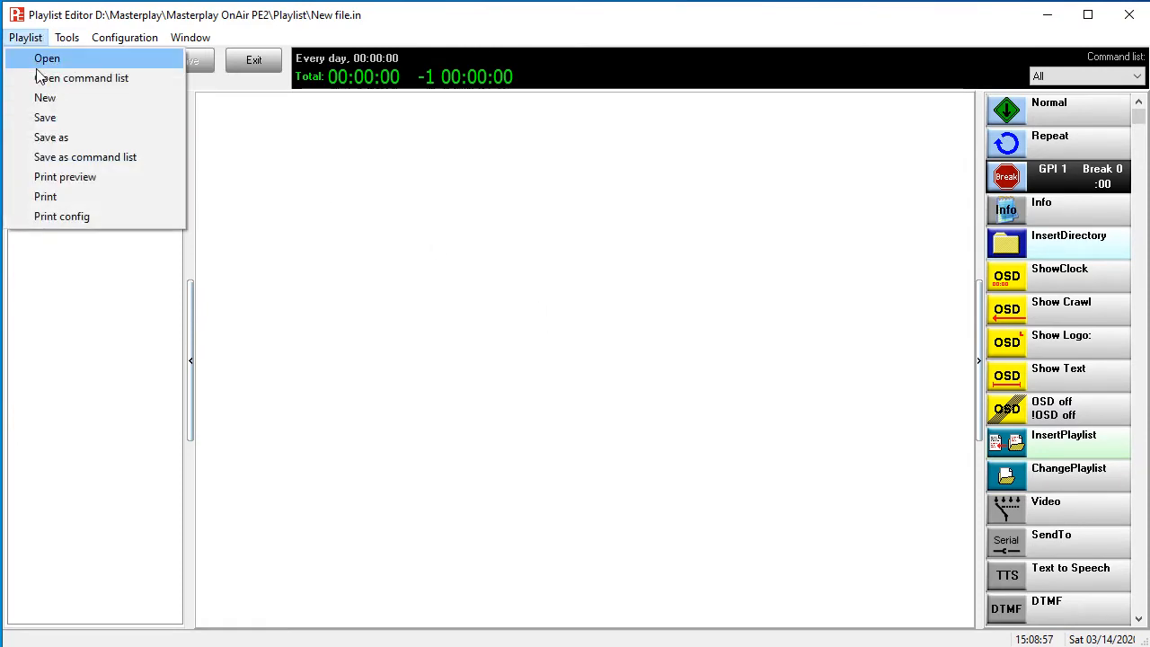
left_click(40, 99)
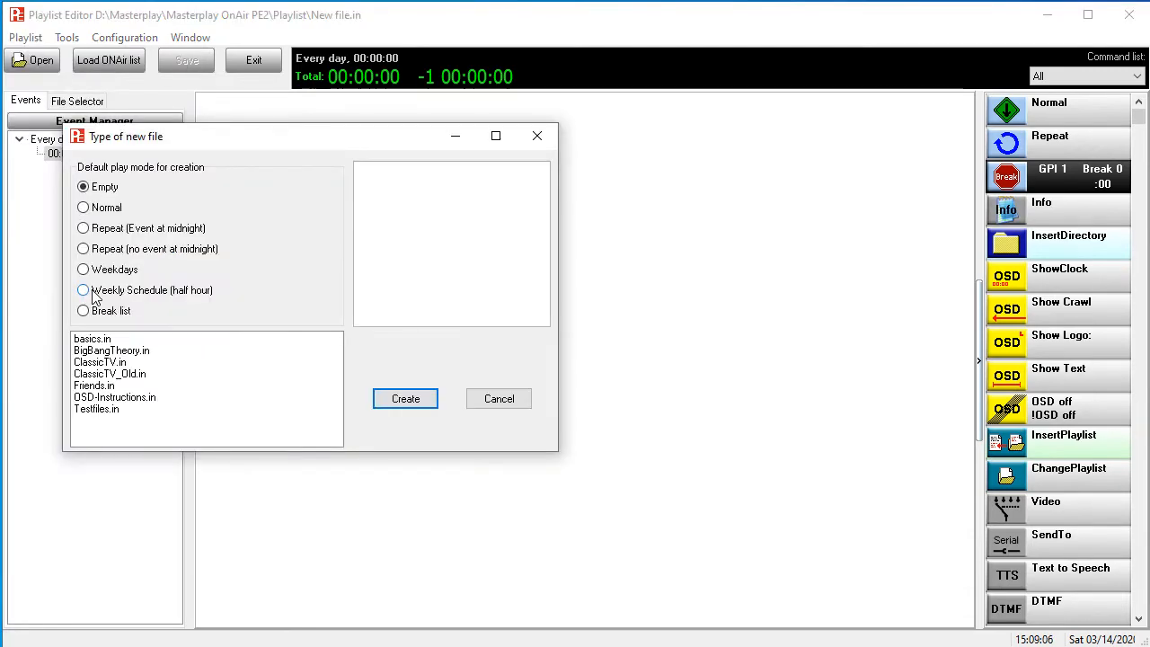
left_click(94, 295)
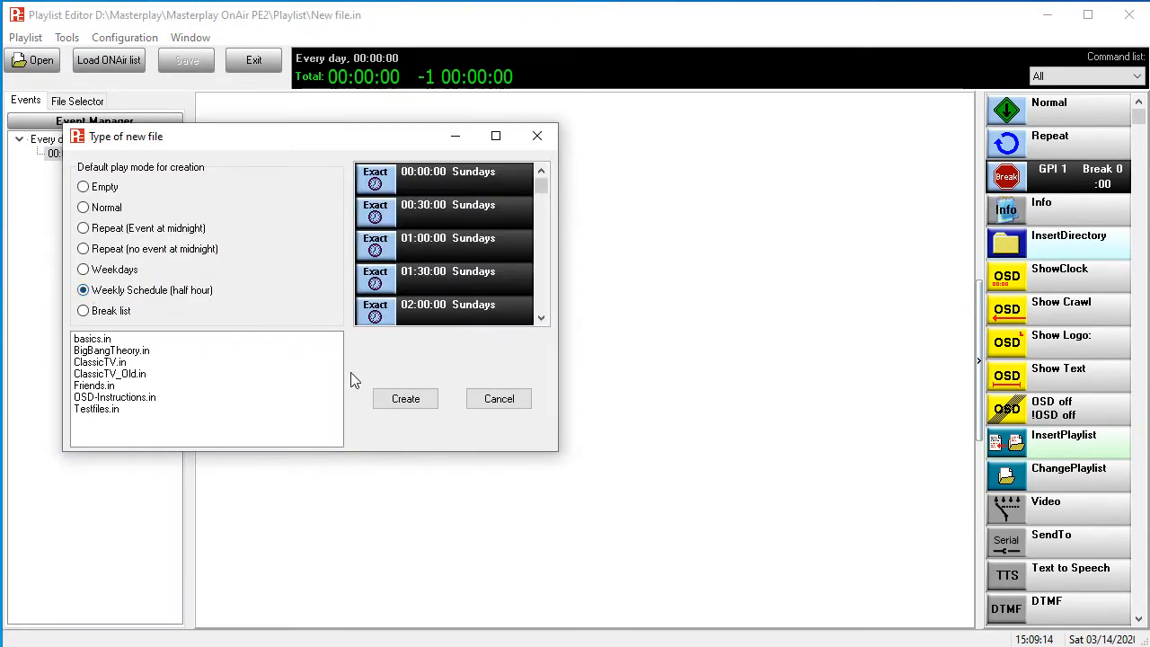
left_click(405, 399)
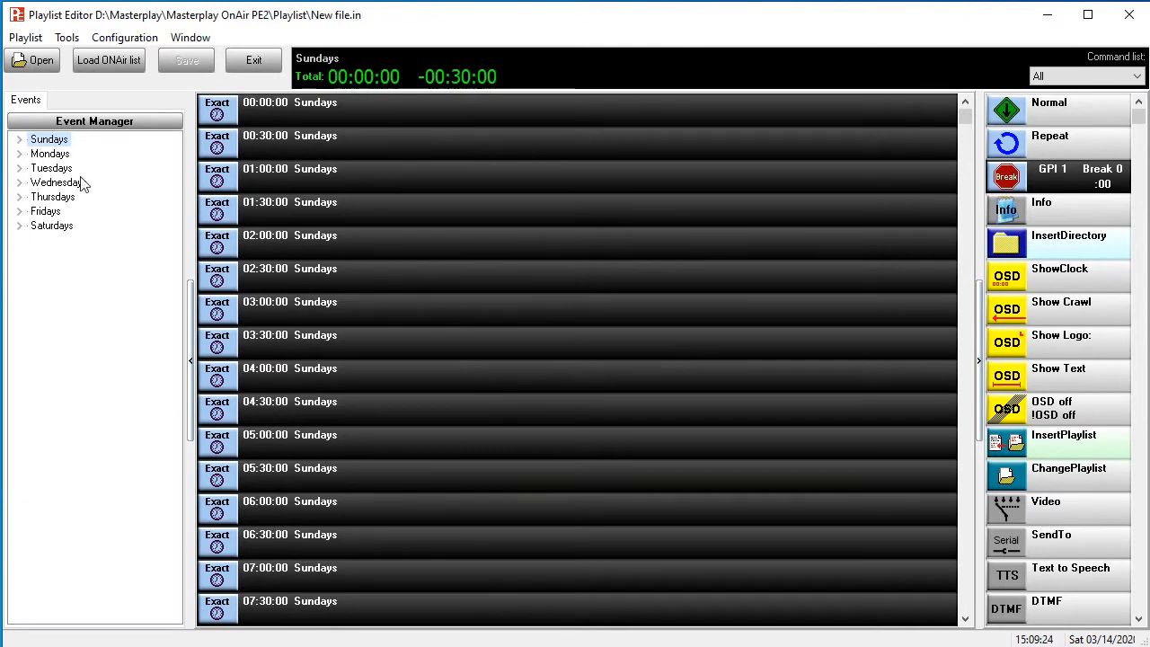
- Set the Monday 00:00:00 event's type to Floating, skip
left_click(18, 158)
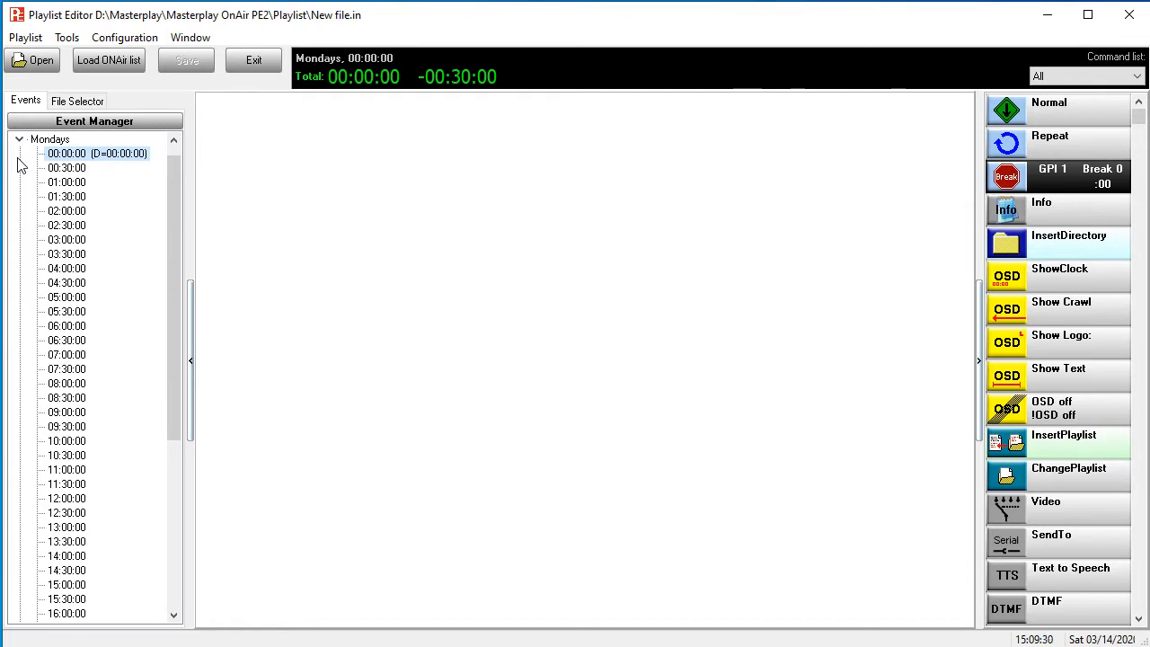
right_click(88, 155)
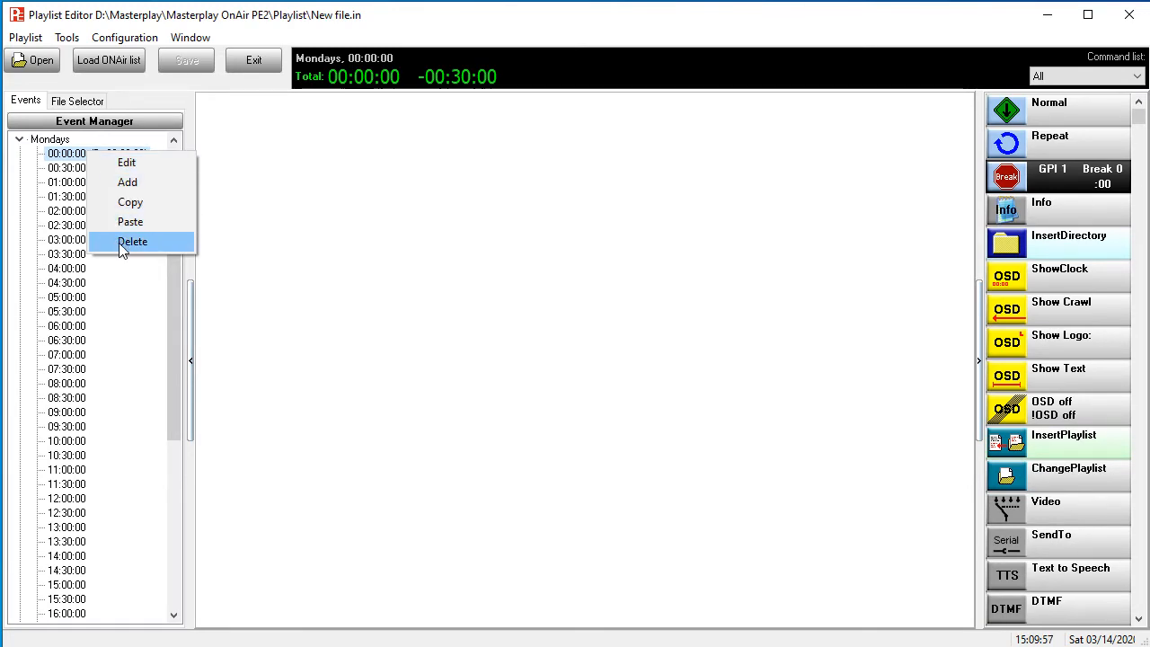
left_click(127, 164)
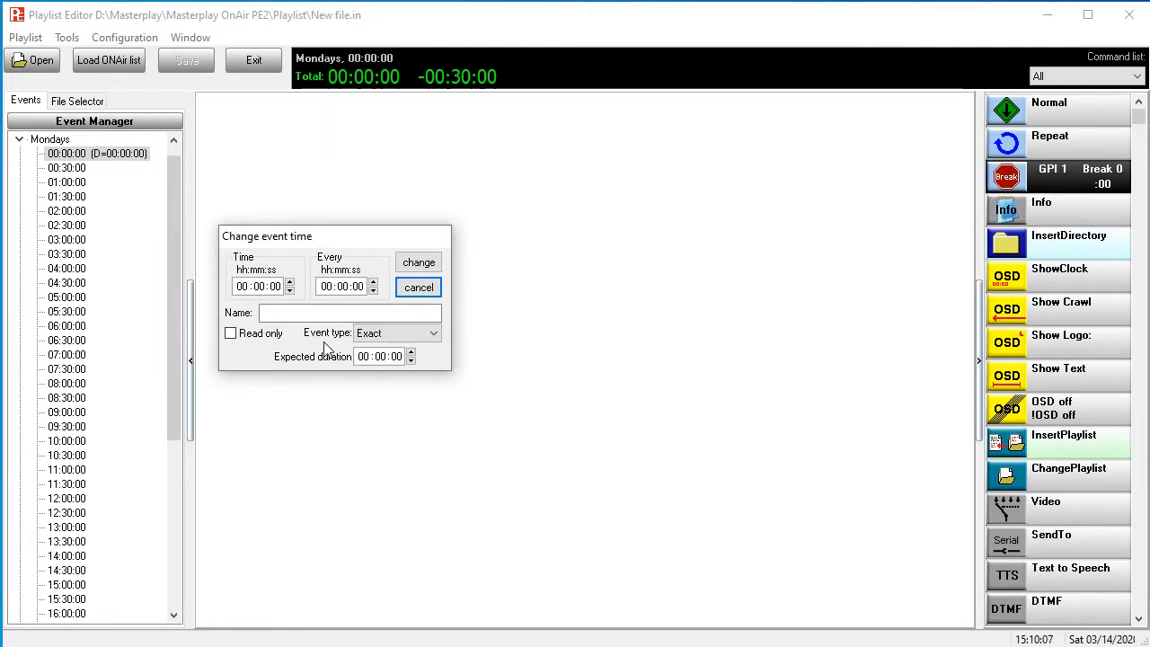
left_click(381, 334)
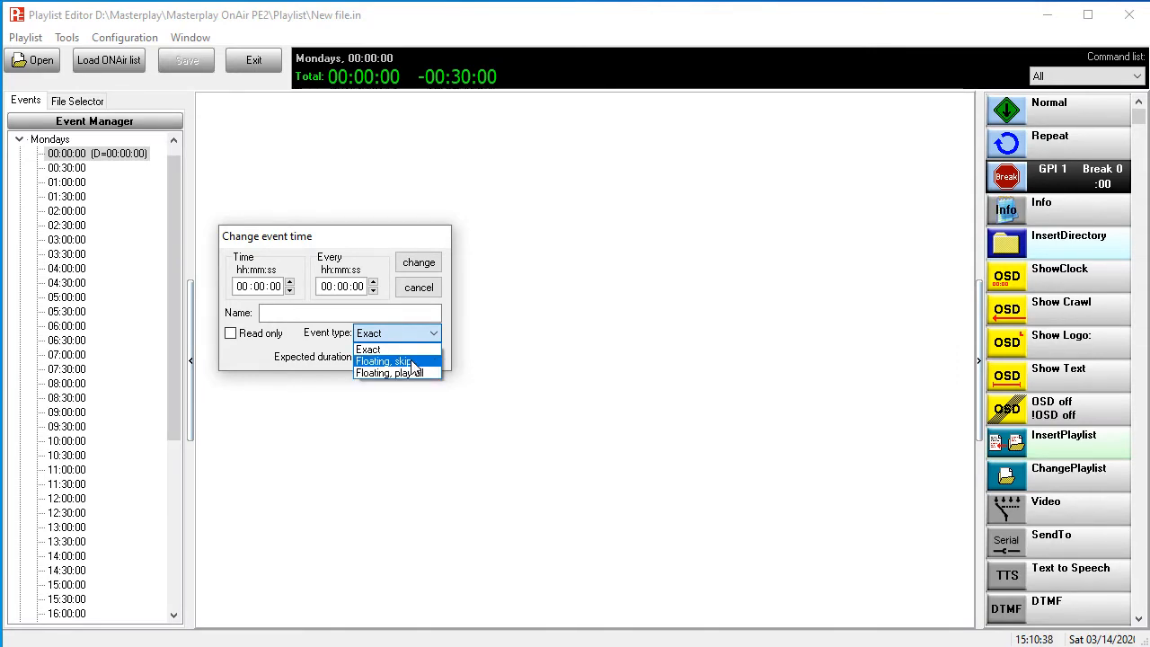
left_click(413, 363)
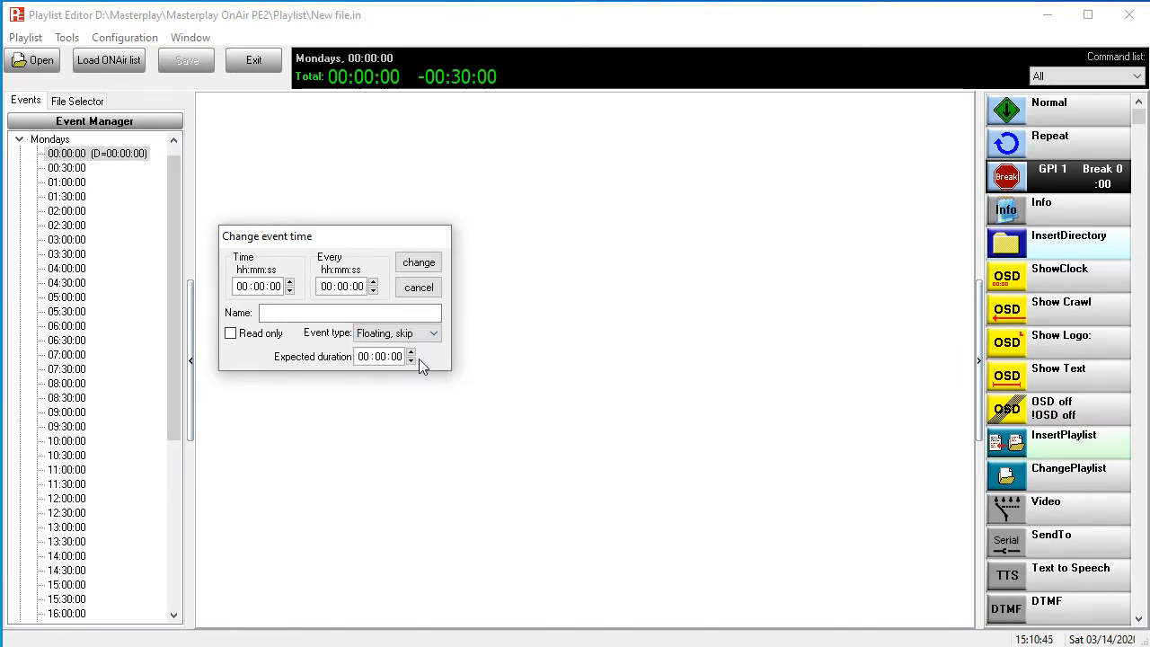
left_click(419, 263)
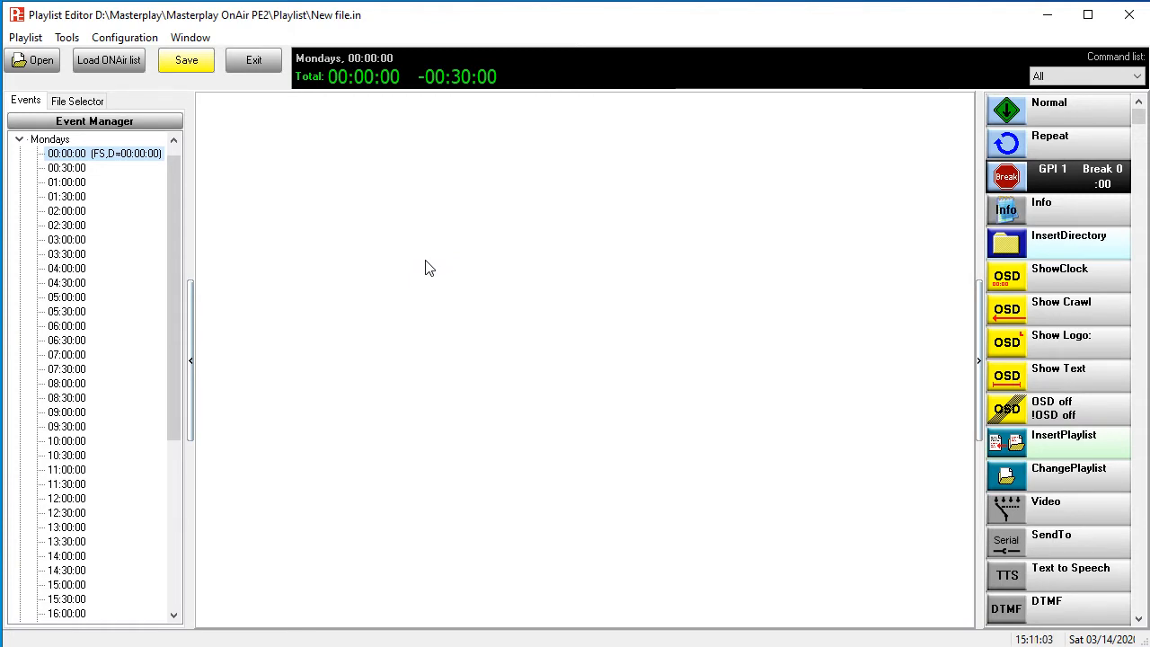
- Add WRTN.mpg from the D:\ID folder to the Monday 00:00:00 event
left_click(77, 102)
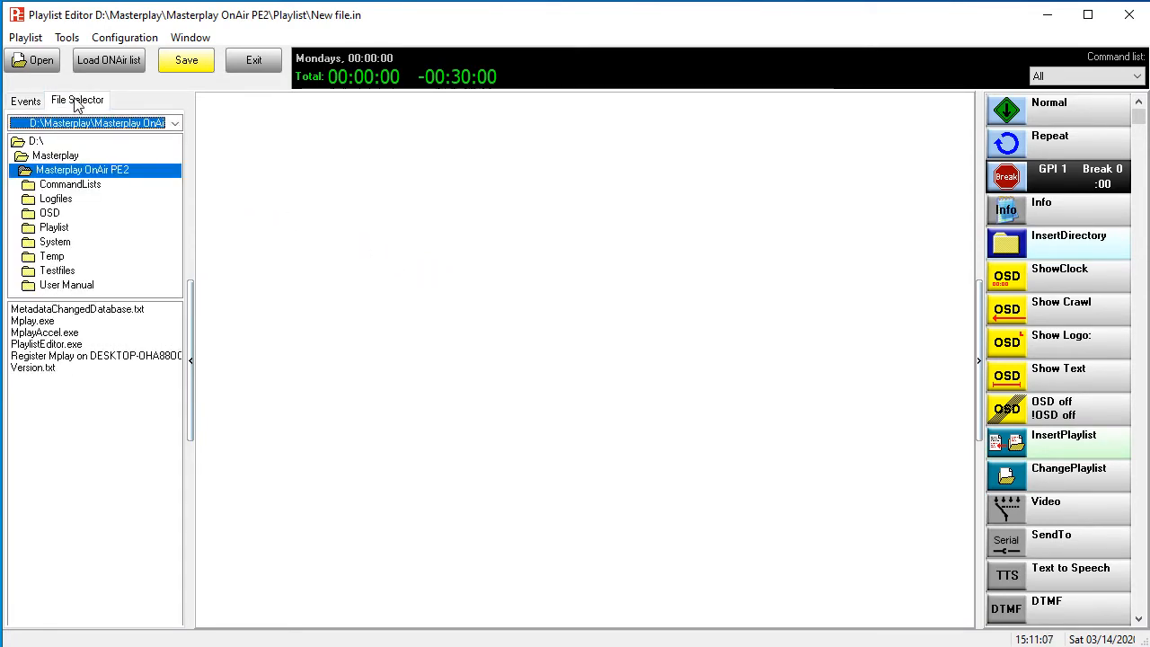
left_click(36, 142)
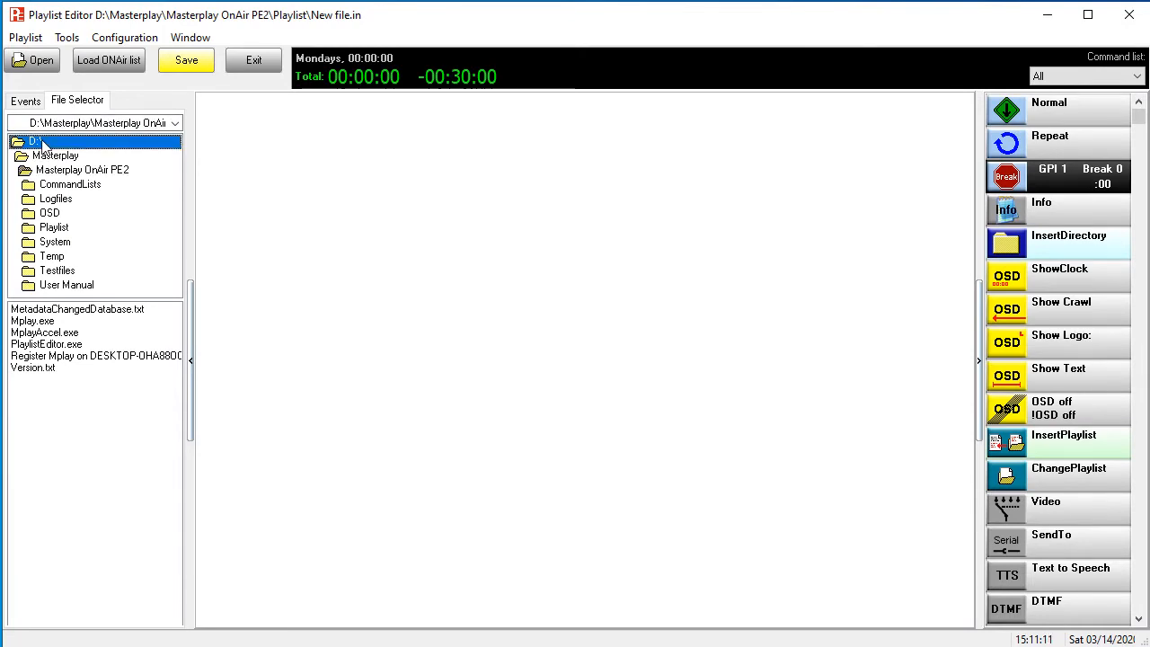
double_click(41, 142)
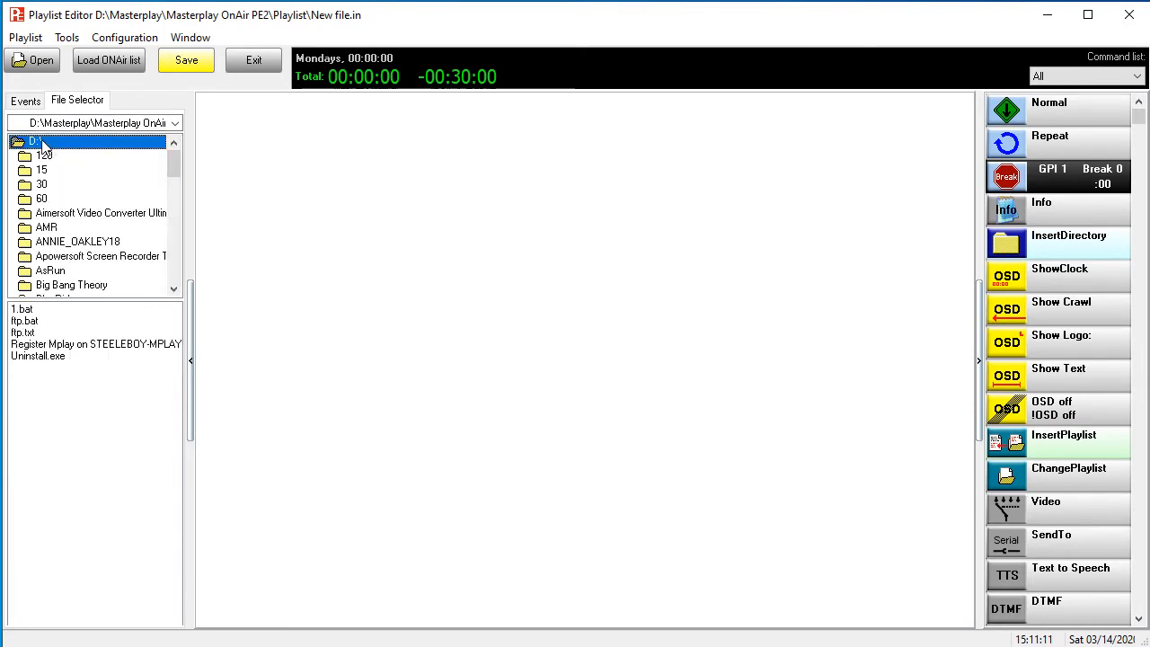
left_click(177, 265)
left_click(176, 272)
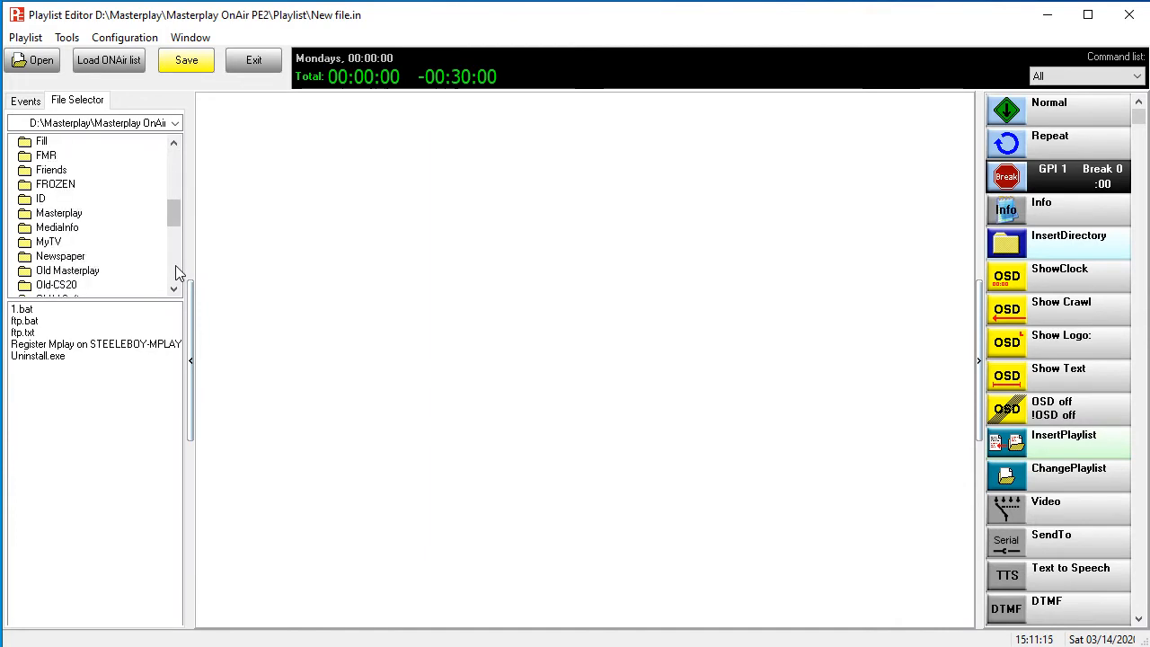
left_click(37, 203)
double_click(38, 202)
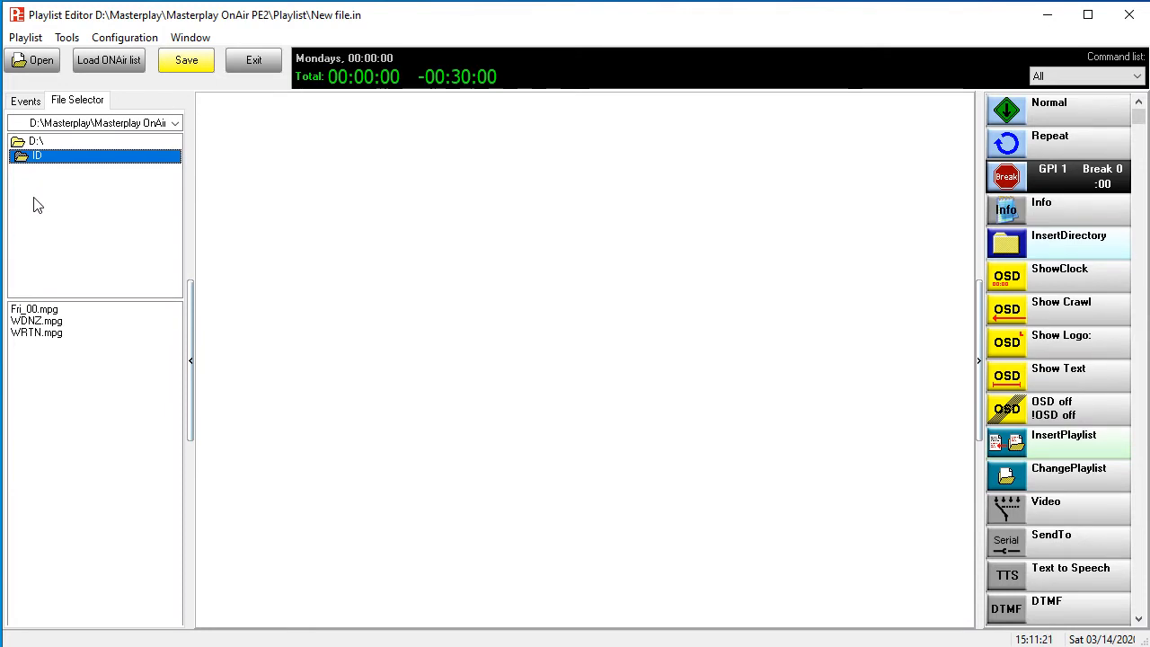
left_click(60, 336)
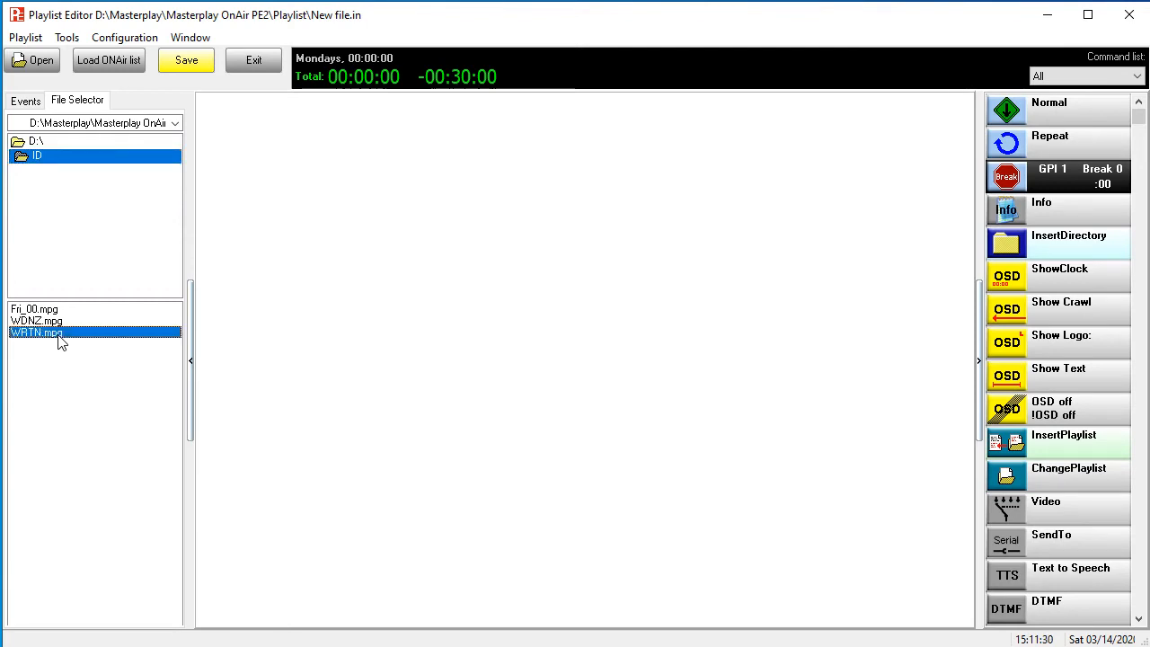
left_click_drag(59, 340, 222, 113)
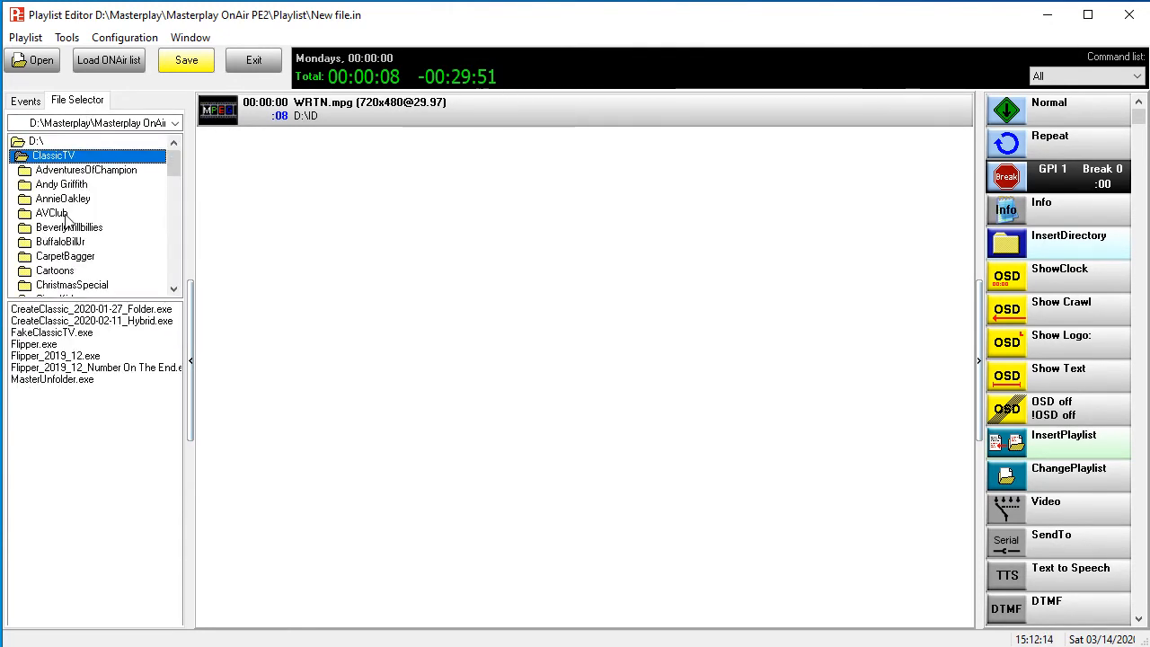
- Add AndyGriffith_001A, 001B and 001C from D:\ClassicTV\Andy Griffith after WRTN.mpg
double_click(62, 186)
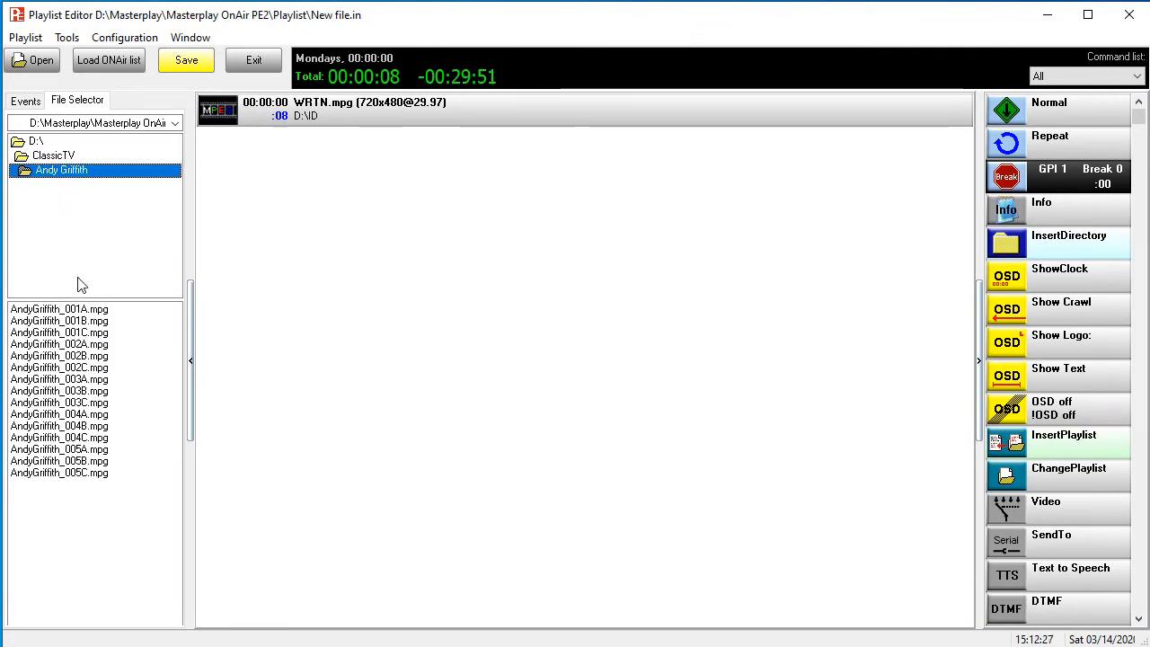
left_click(78, 308)
key("shift+Down")
key("shift+Down")
left_click_drag(78, 308, 271, 175)
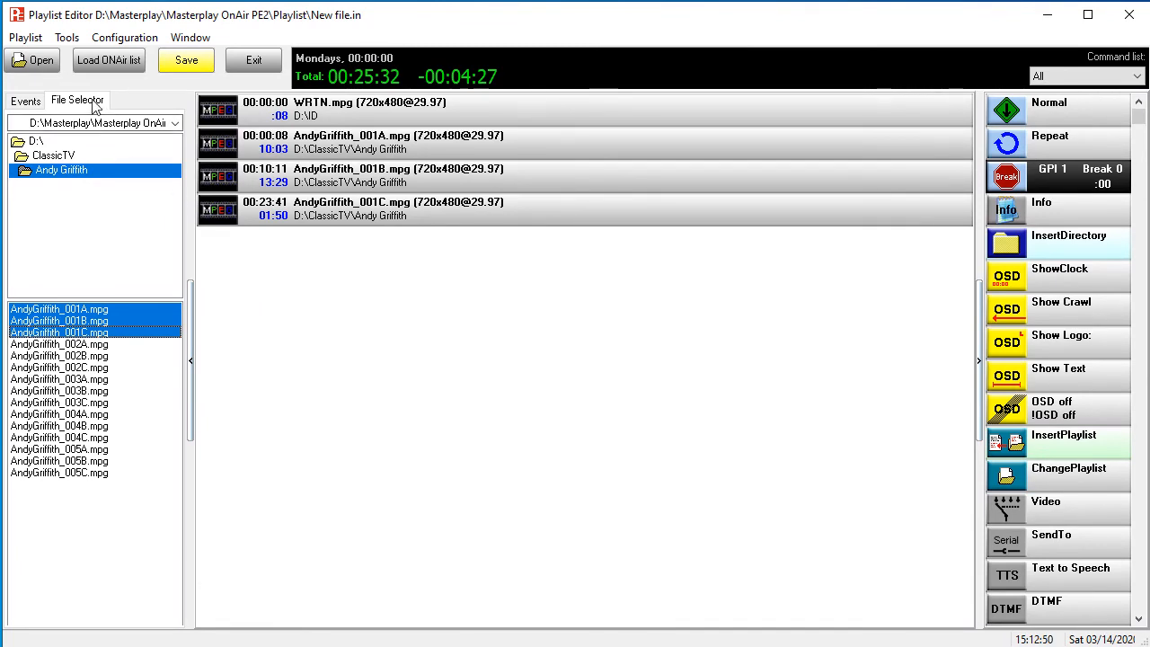
- Insert the first four clips of the D:\30 folder after AndyGriffith_001A.mpg
double_click(48, 143)
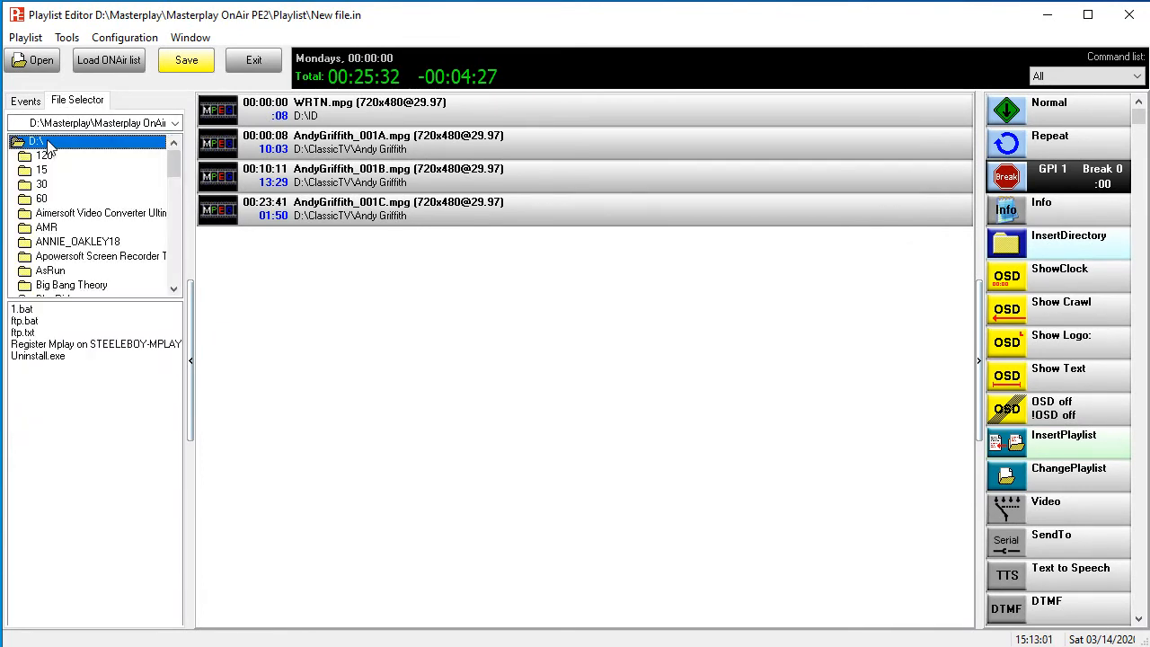
double_click(42, 183)
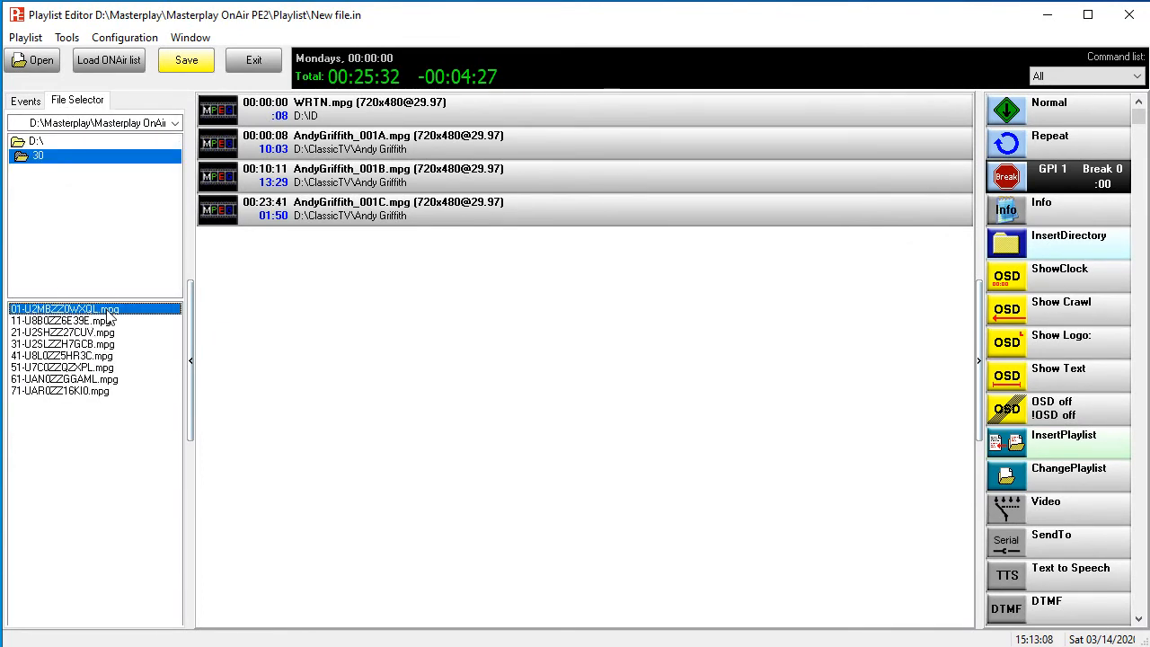
key("shift+Down")
key("shift+Down")
key("shift+Down")
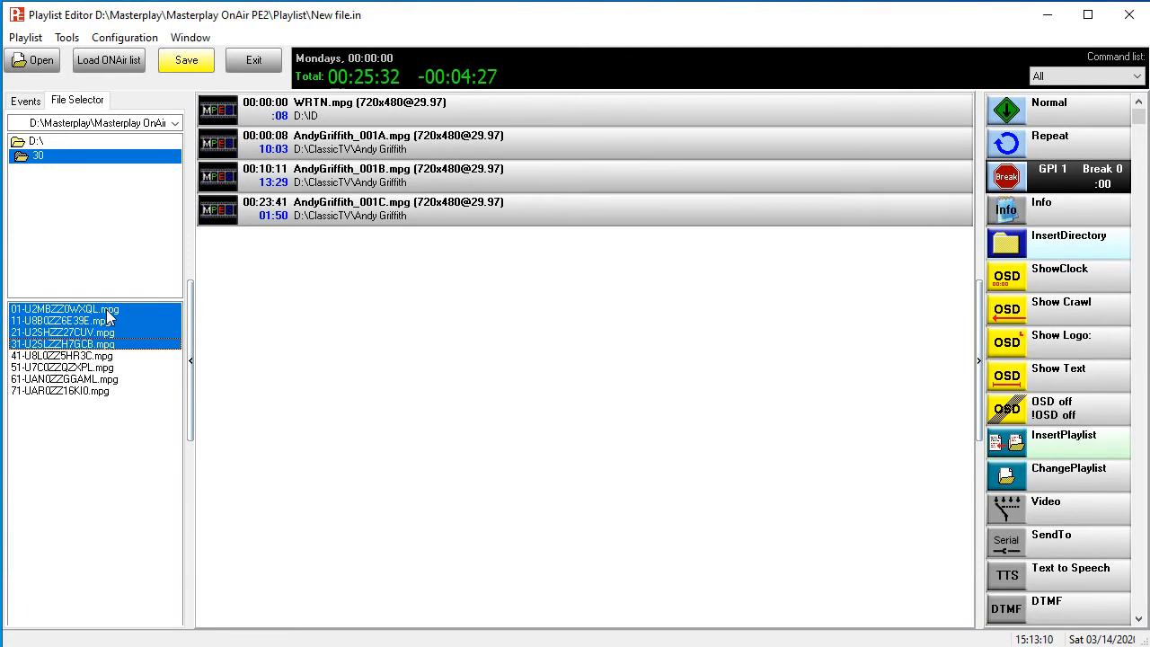
left_click_drag(107, 311, 362, 168)
left_click_drag(363, 172, 363, 173)
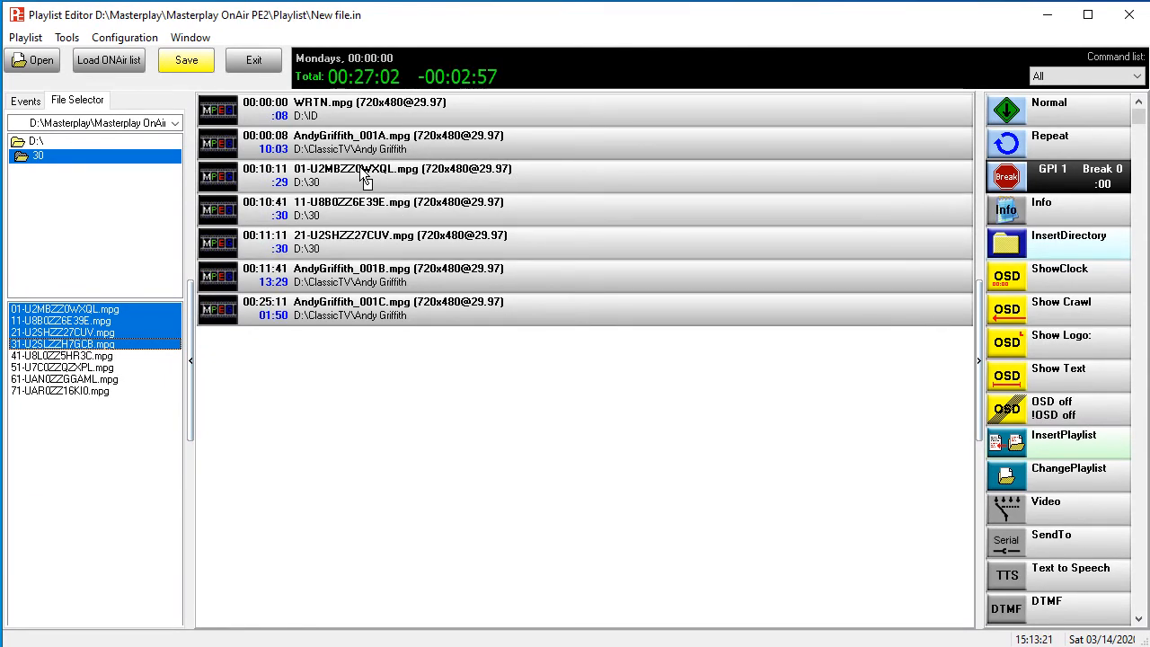
- Insert the last four clips of the D:\30 folder after AndyGriffith_001B.mpg
left_click(72, 355)
key("shift+Down")
key("shift+Down")
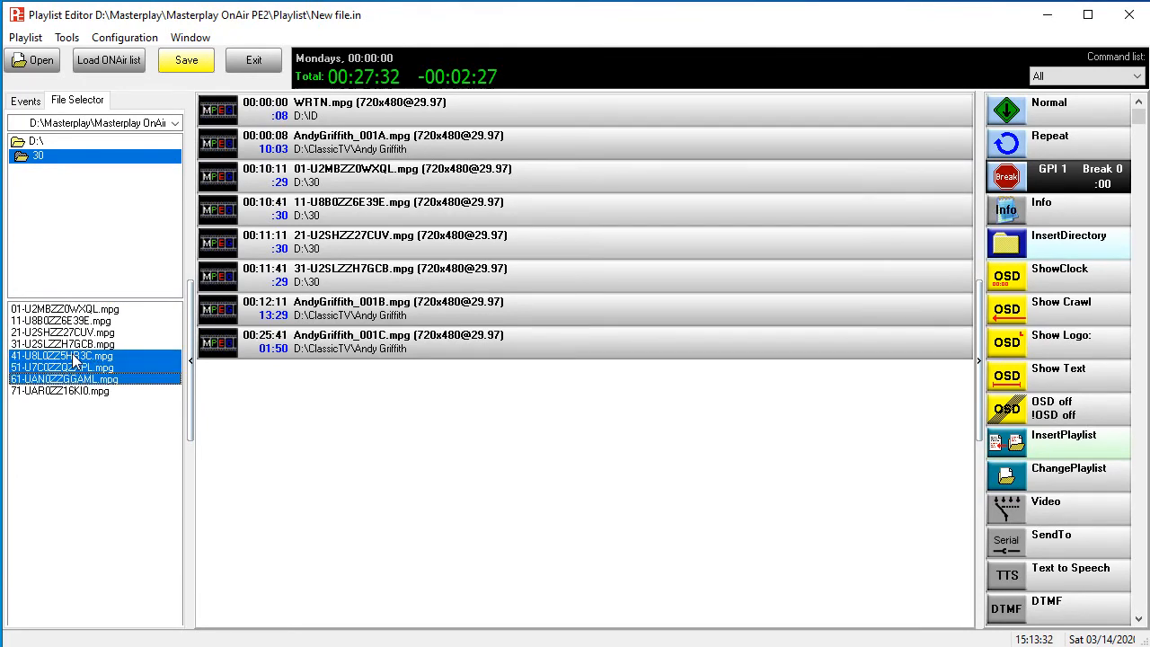
key("shift+Down")
left_click_drag(74, 356, 333, 338)
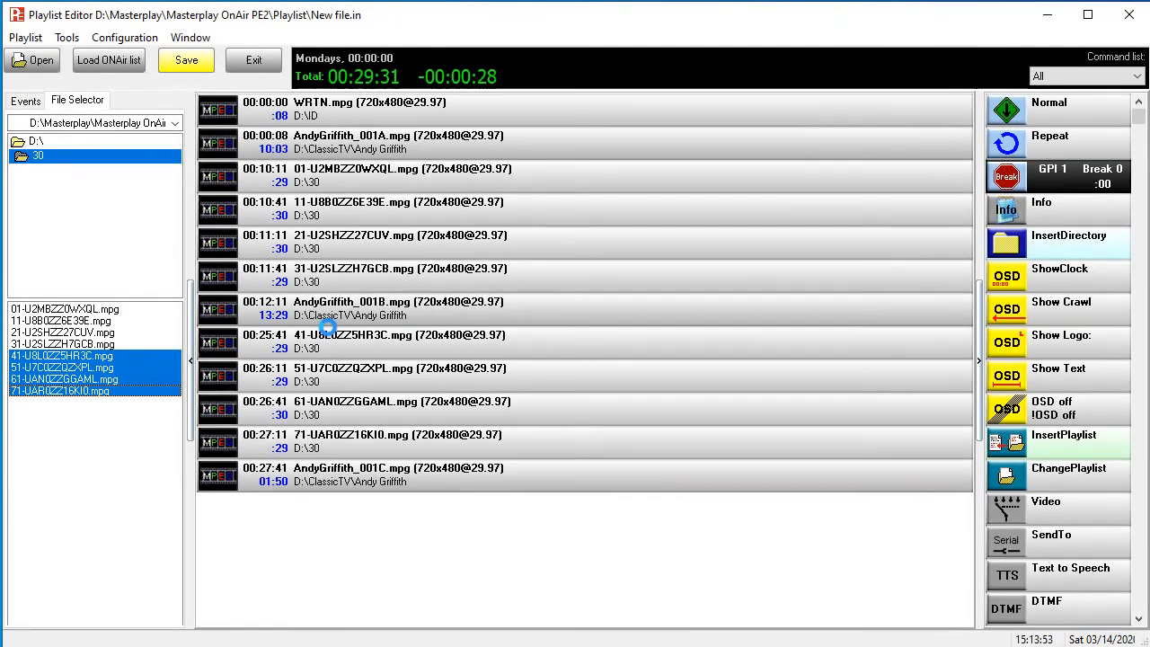
- Append the first four D:\30 clips again at the end of the event after AndyGriffith_001C.mpg
left_click(51, 312)
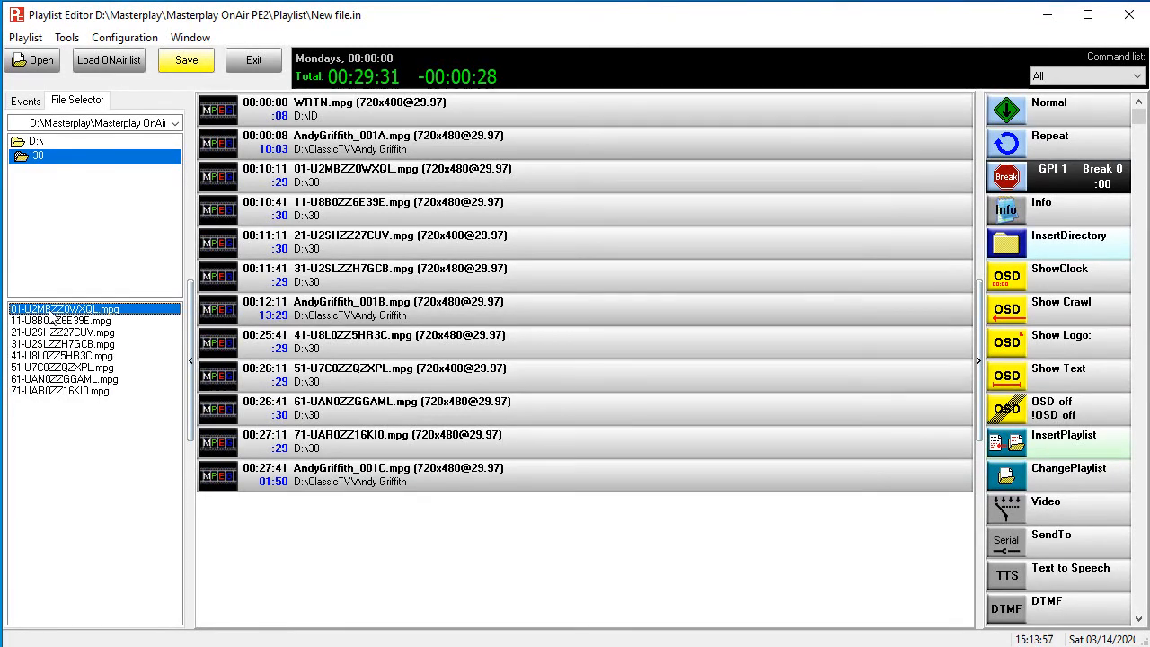
key("shift+Down")
key("shift+Down")
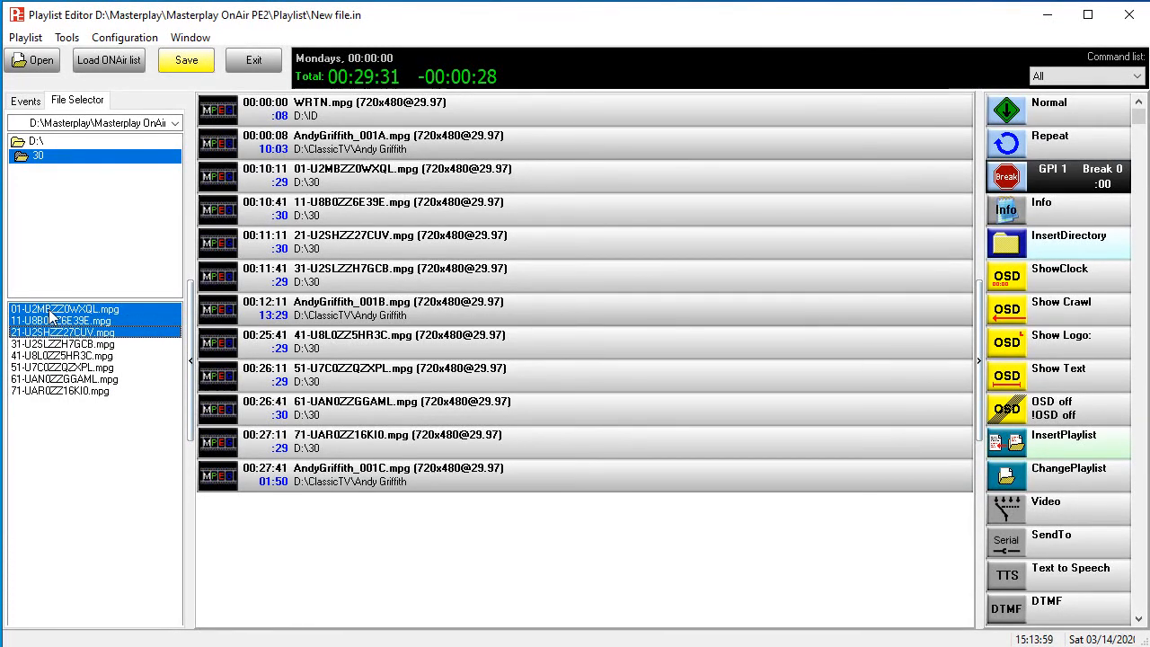
key("shift+Down")
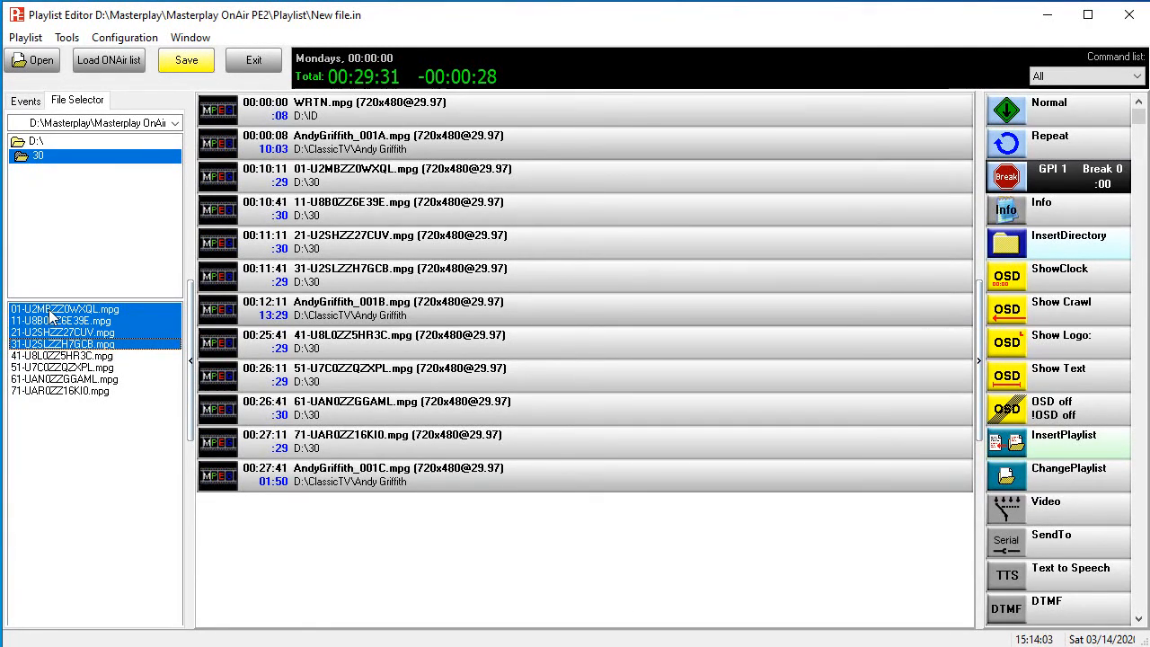
left_click_drag(50, 313, 253, 515)
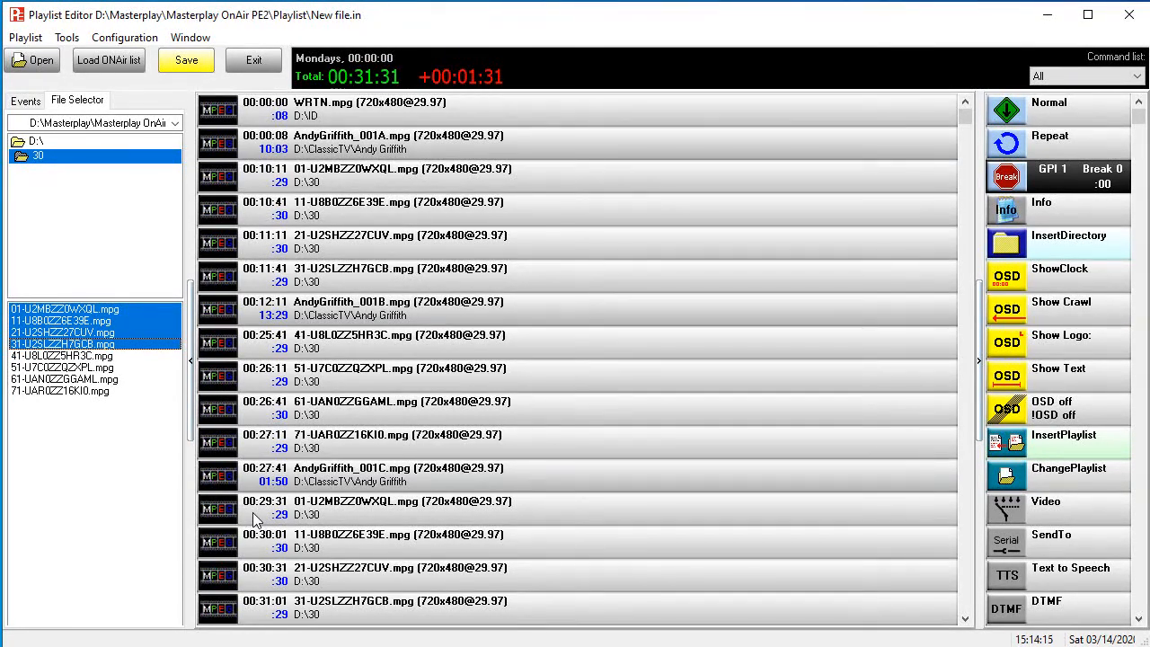
- Save the playlist as WRTN
left_click(178, 60)
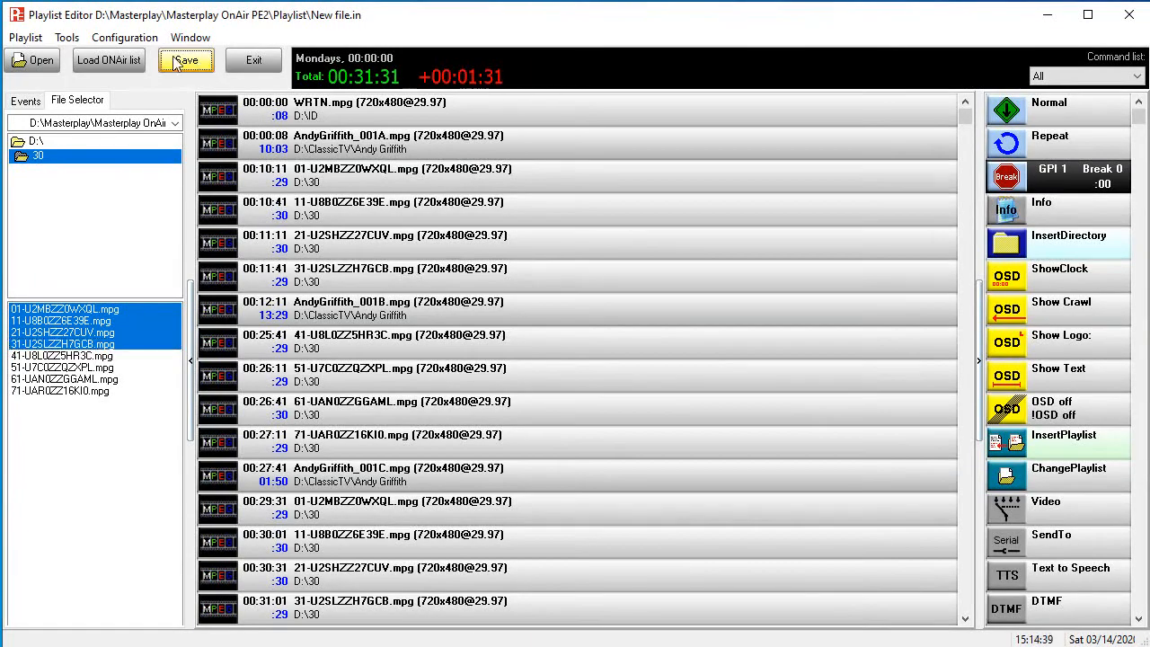
left_click(178, 60)
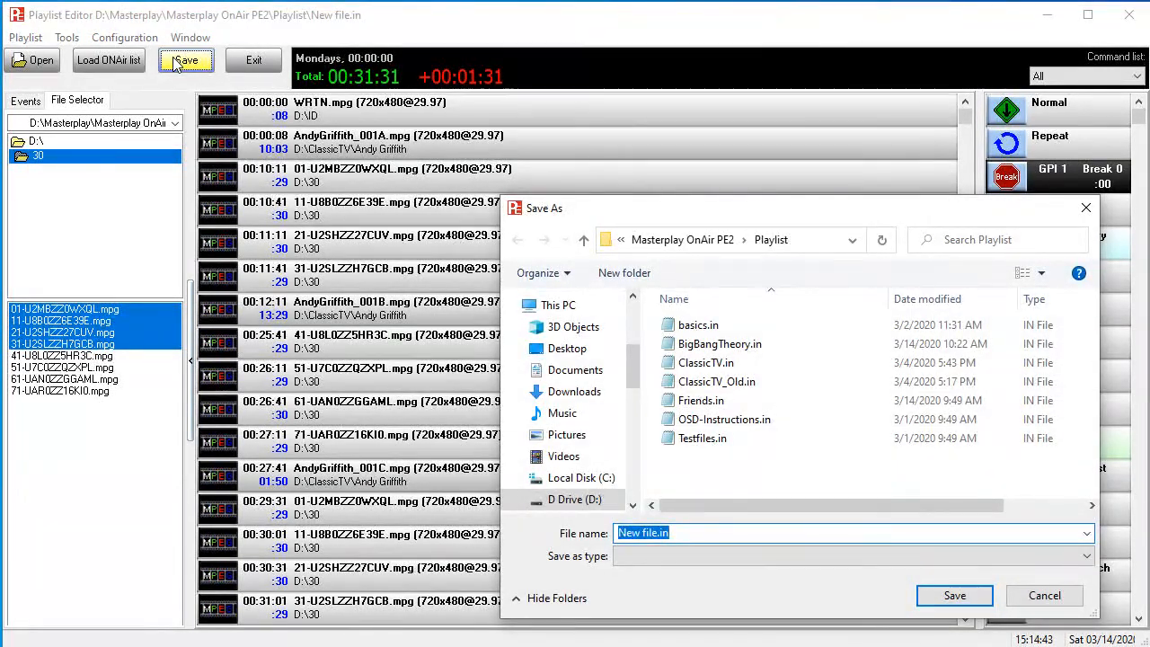
type("WRTN")
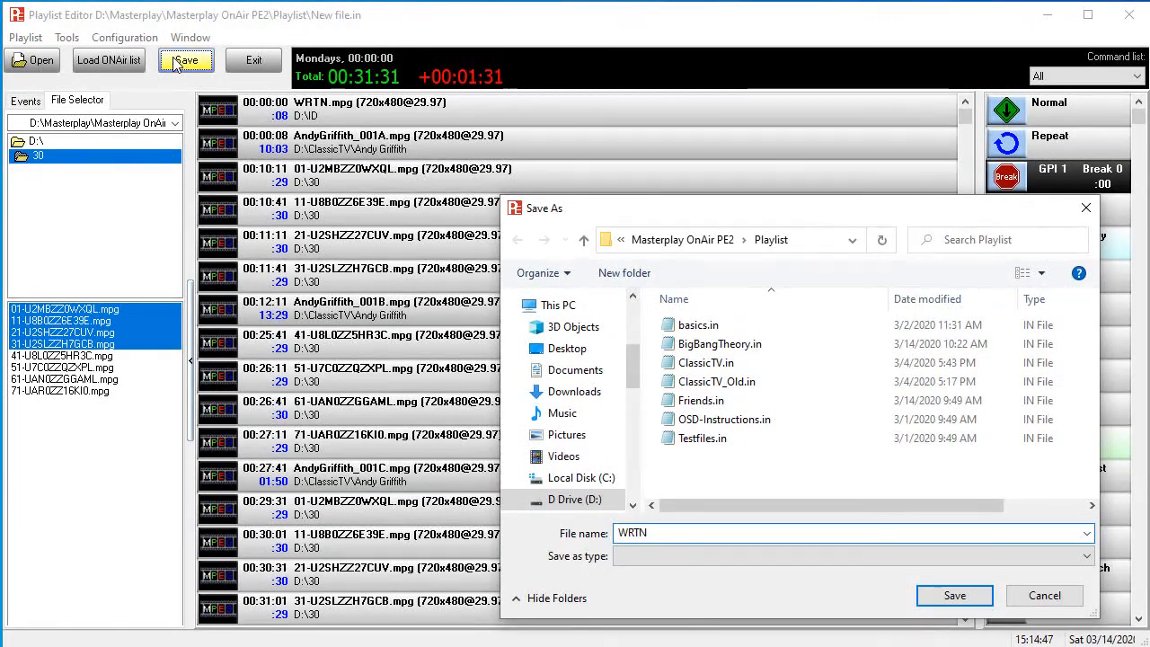
key("Return")
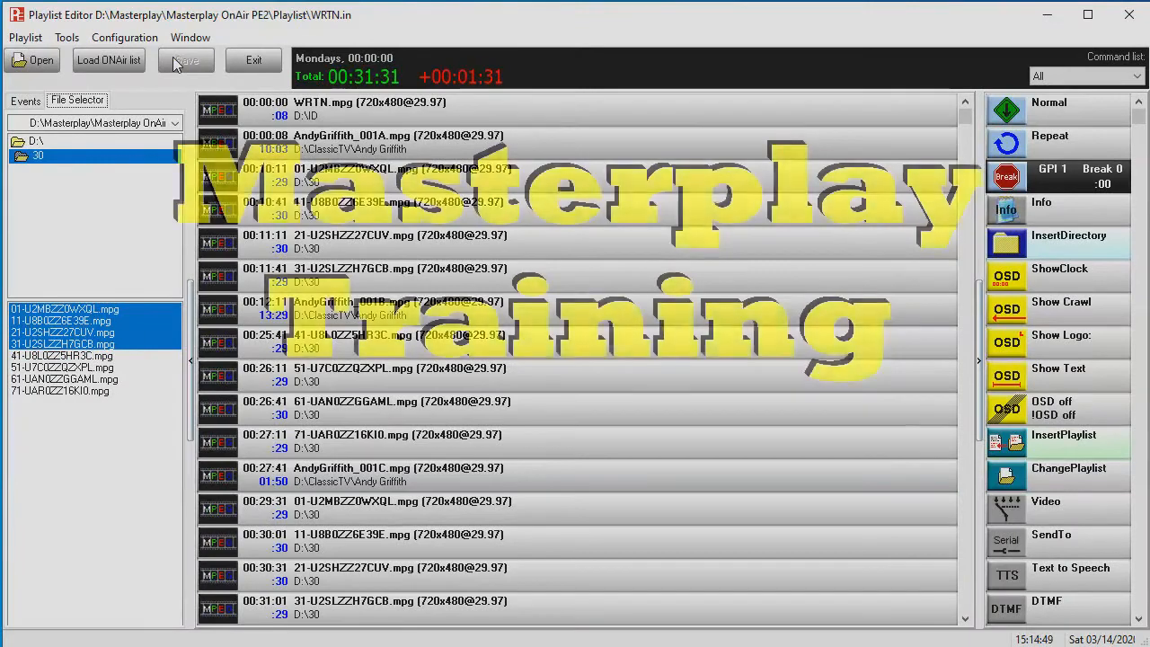